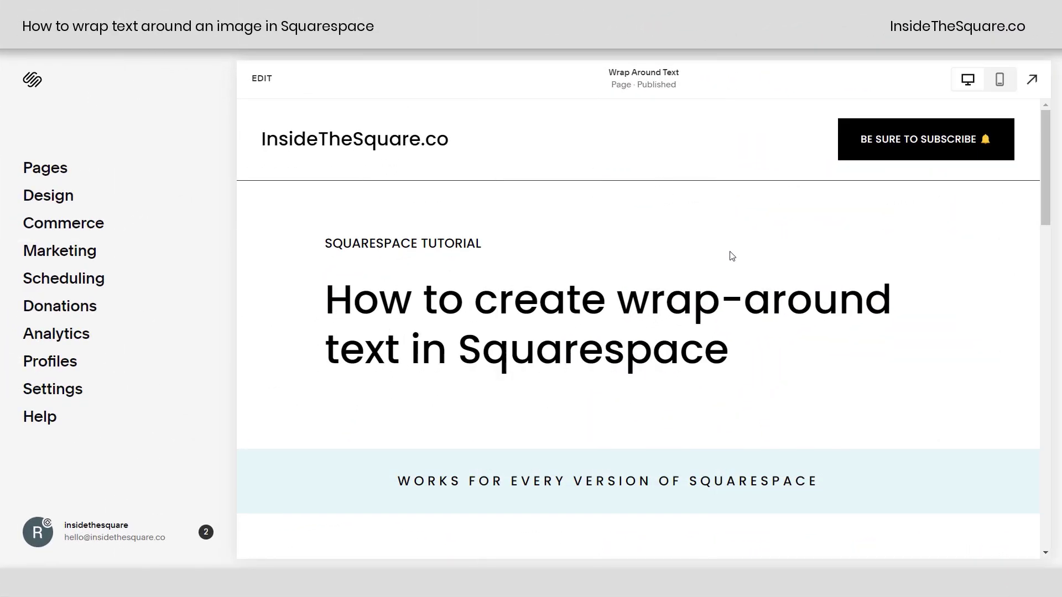
Review the Wrap Around Text page down to its image, then open it in the page editor
{"action": "scroll", "coordinate": [732, 256], "scroll_direction": "down", "scroll_amount": 4}
{"action": "left_click_drag", "start_coordinate": [825, 274], "coordinate": [357, 283]}
{"action": "left_click", "coordinate": [773, 302]}
{"action": "scroll", "coordinate": [736, 309], "scroll_direction": "down", "scroll_amount": 3}
{"action": "scroll", "coordinate": [604, 265], "scroll_direction": "down", "scroll_amount": 1}
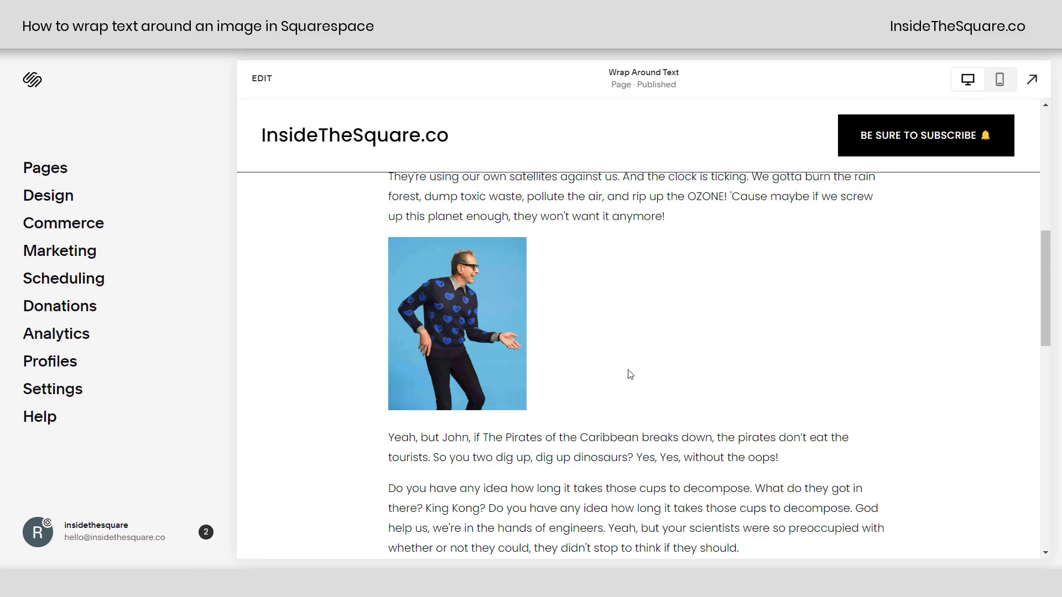
{"action": "left_click", "coordinate": [263, 79]}
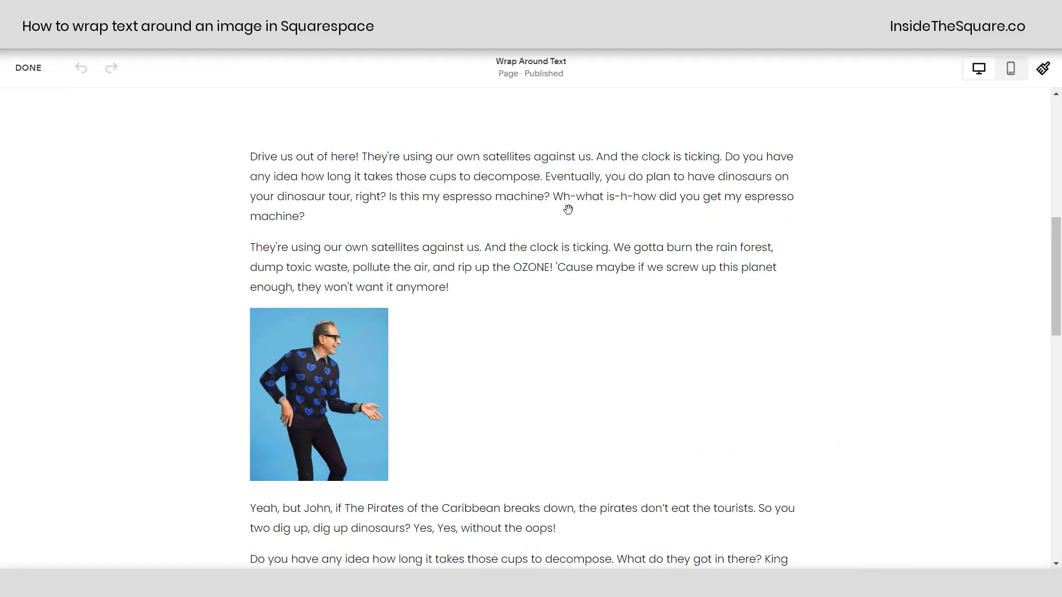
{"action": "scroll", "coordinate": [564, 210], "scroll_direction": "up", "scroll_amount": 1}
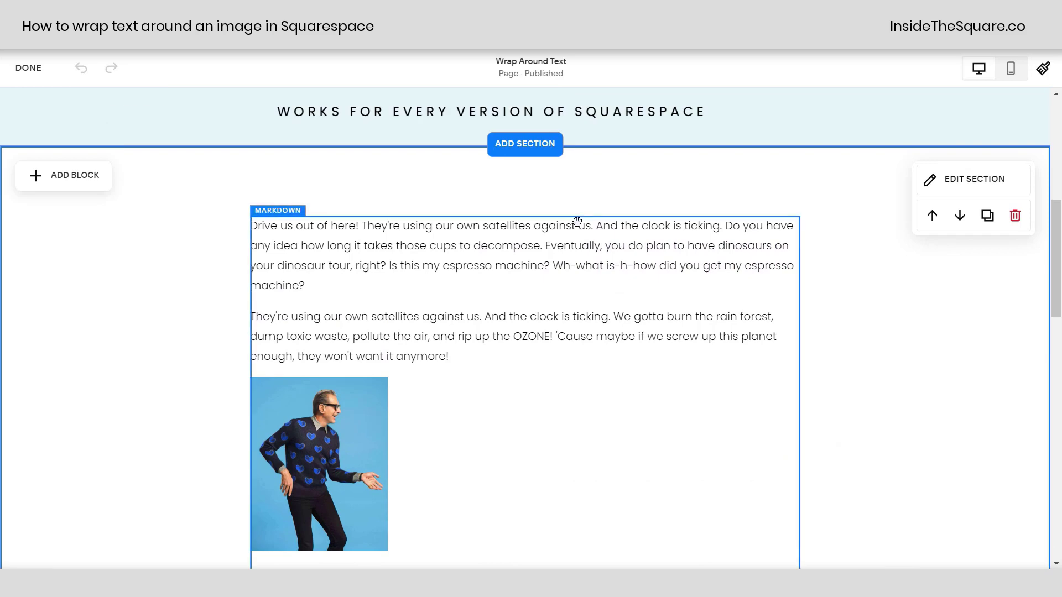
{"action": "left_click", "coordinate": [577, 222]}
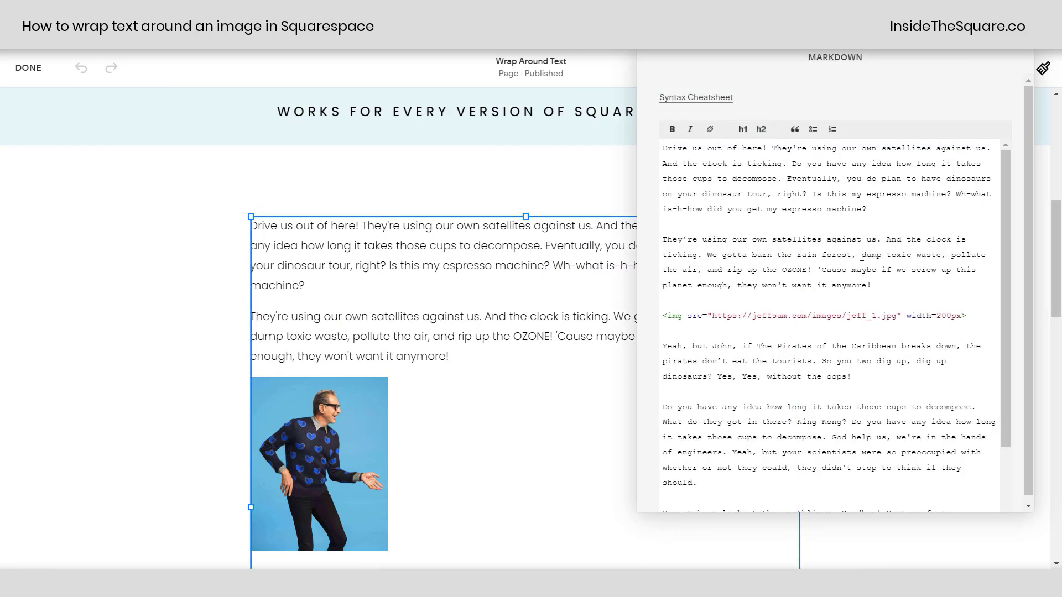
{"action": "left_click_drag", "start_coordinate": [872, 285], "coordinate": [662, 148]}
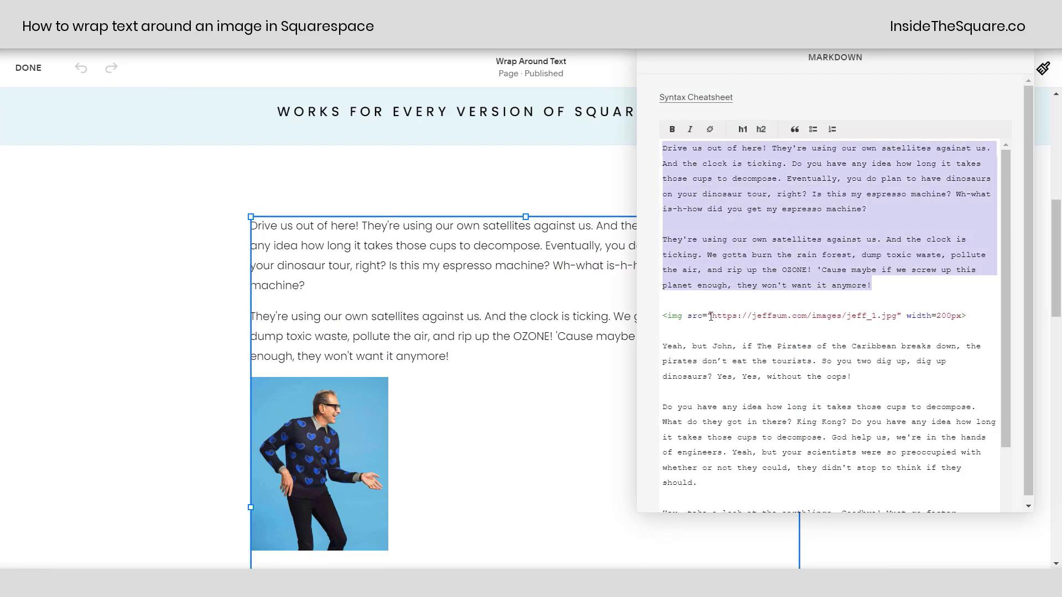
{"action": "left_click_drag", "start_coordinate": [706, 315], "coordinate": [659, 317]}
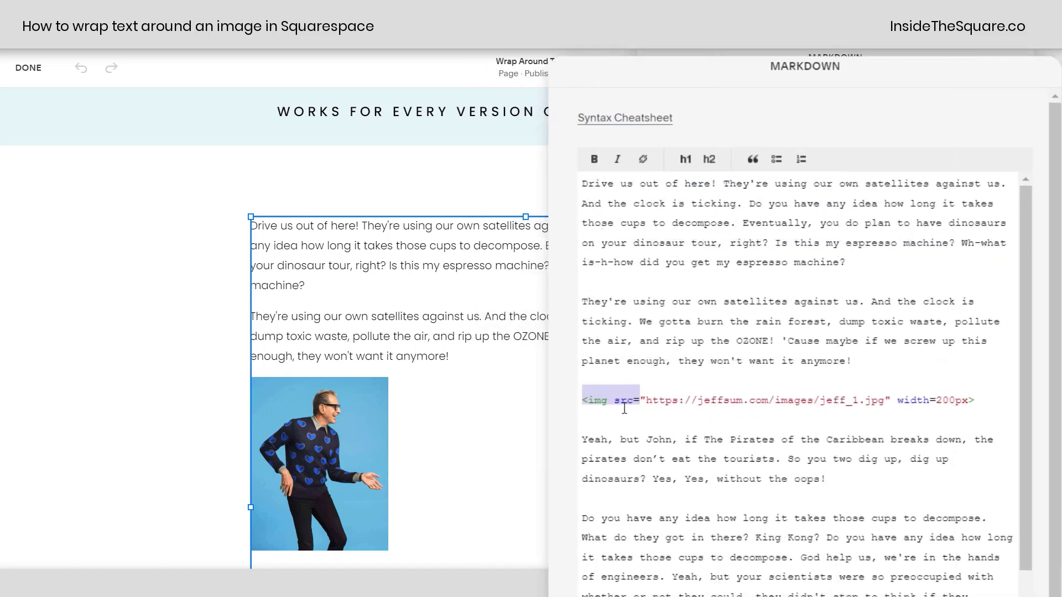
{"action": "left_click_drag", "start_coordinate": [642, 399], "coordinate": [887, 400]}
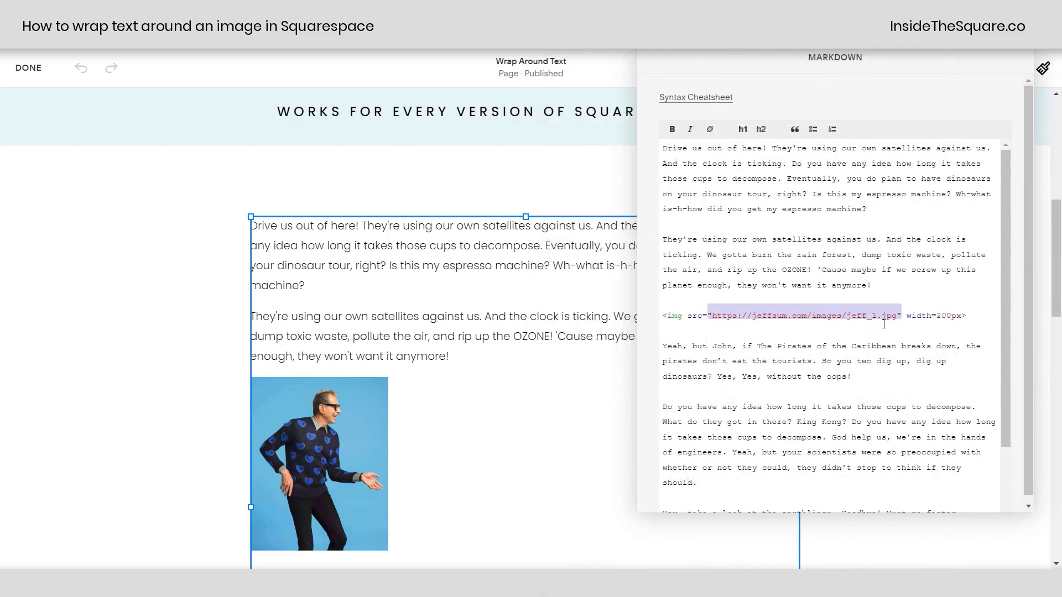
{"action": "left_click", "coordinate": [811, 332]}
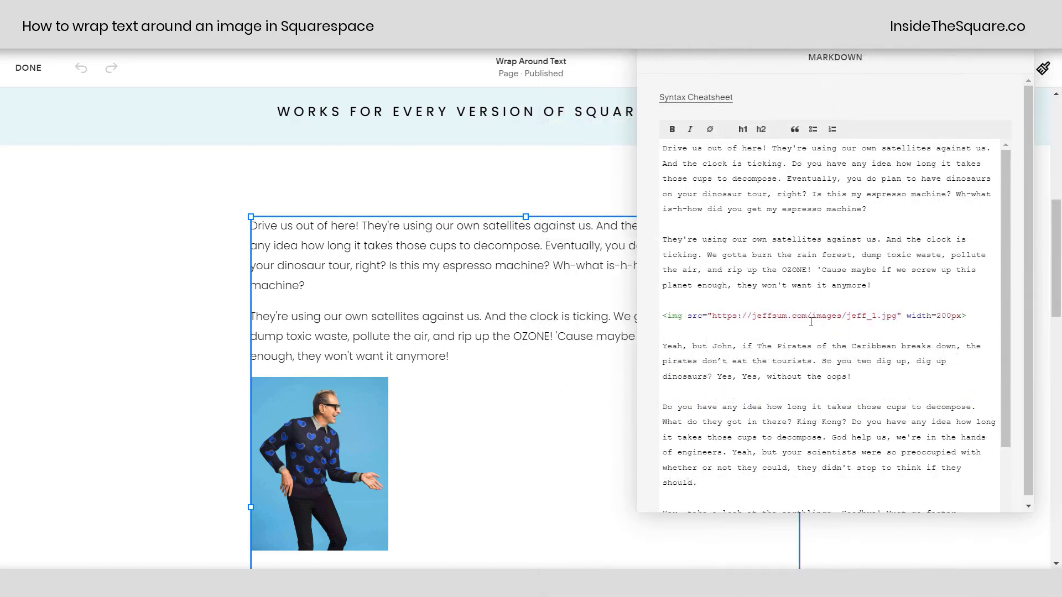
{"action": "left_click_drag", "start_coordinate": [810, 318], "coordinate": [755, 319]}
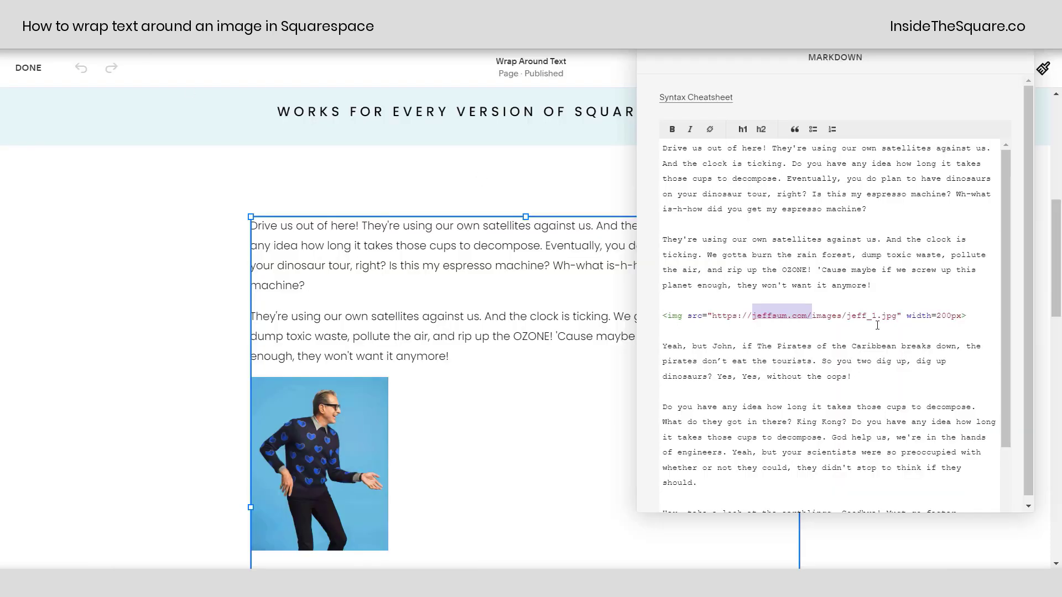
{"action": "left_click", "coordinate": [904, 323]}
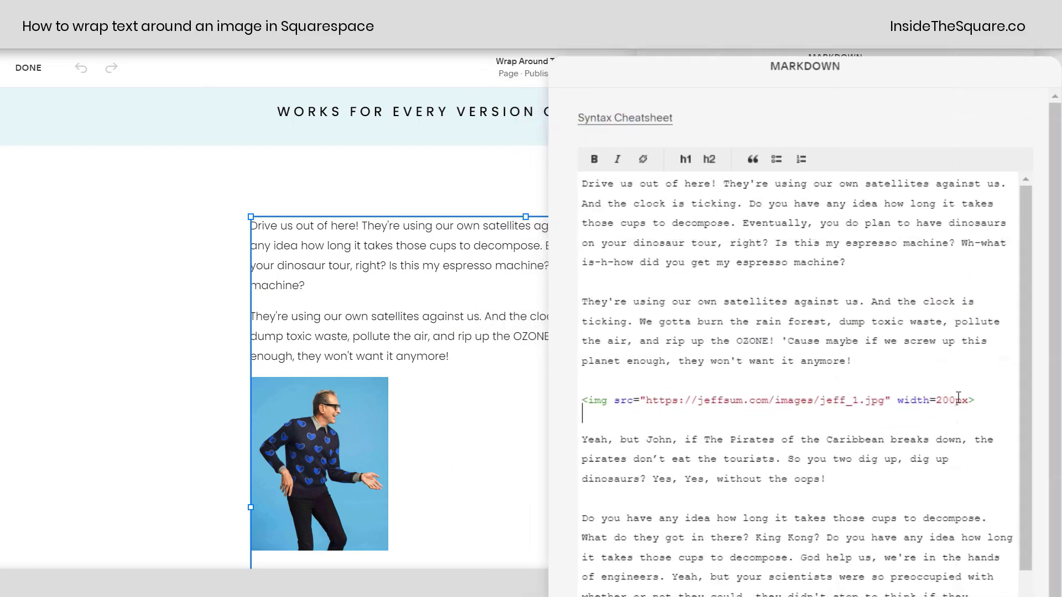
{"action": "left_click", "coordinate": [907, 316]}
{"action": "left_click_drag", "start_coordinate": [904, 403], "coordinate": [969, 398]}
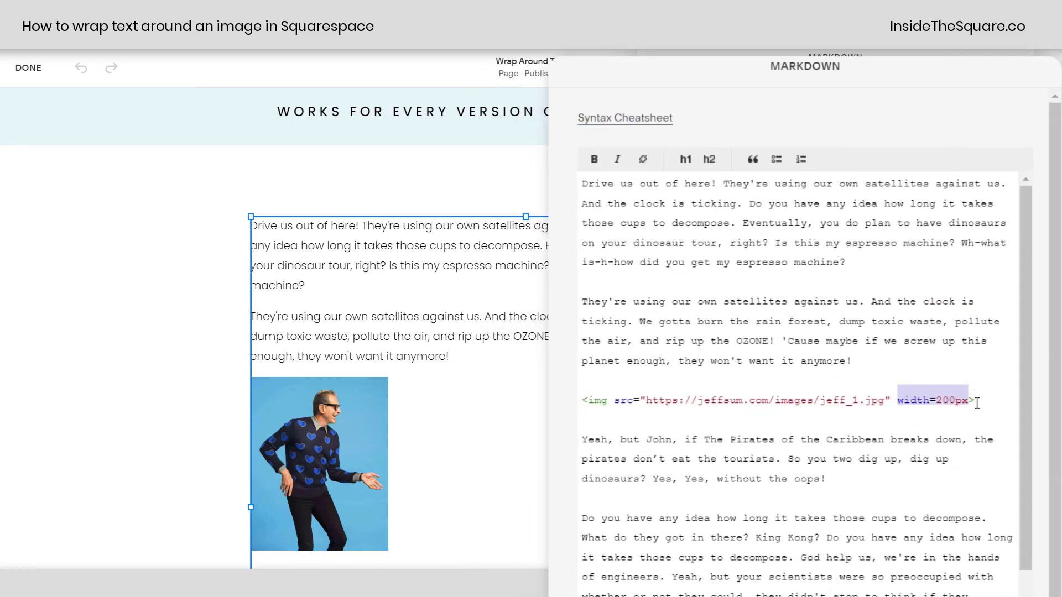
{"action": "left_click", "coordinate": [977, 403]}
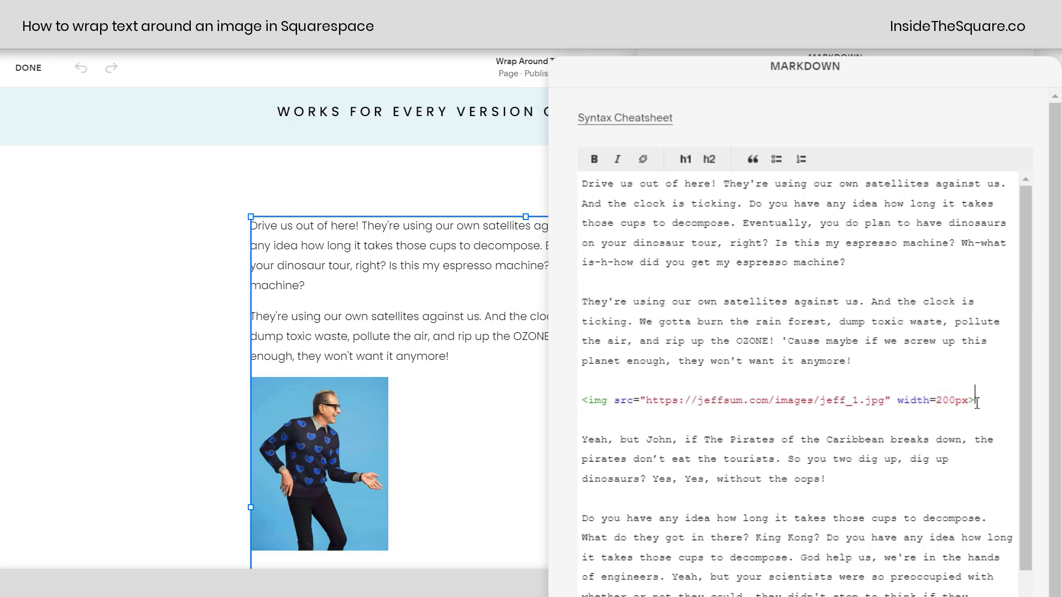
{"action": "left_click_drag", "start_coordinate": [935, 399], "coordinate": [646, 397]}
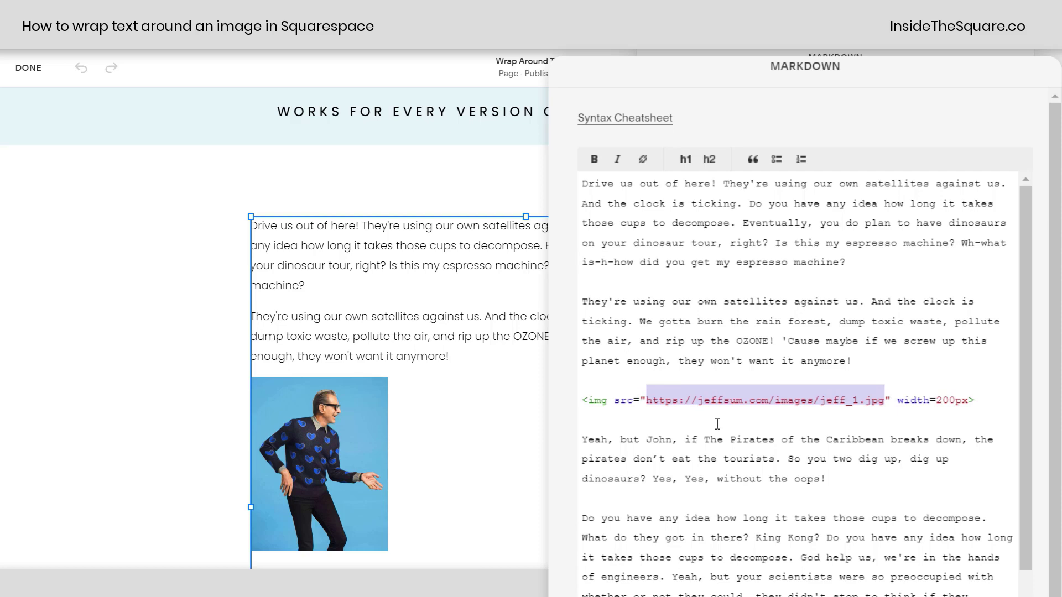
{"action": "scroll", "coordinate": [782, 341], "scroll_direction": "down", "scroll_amount": 3}
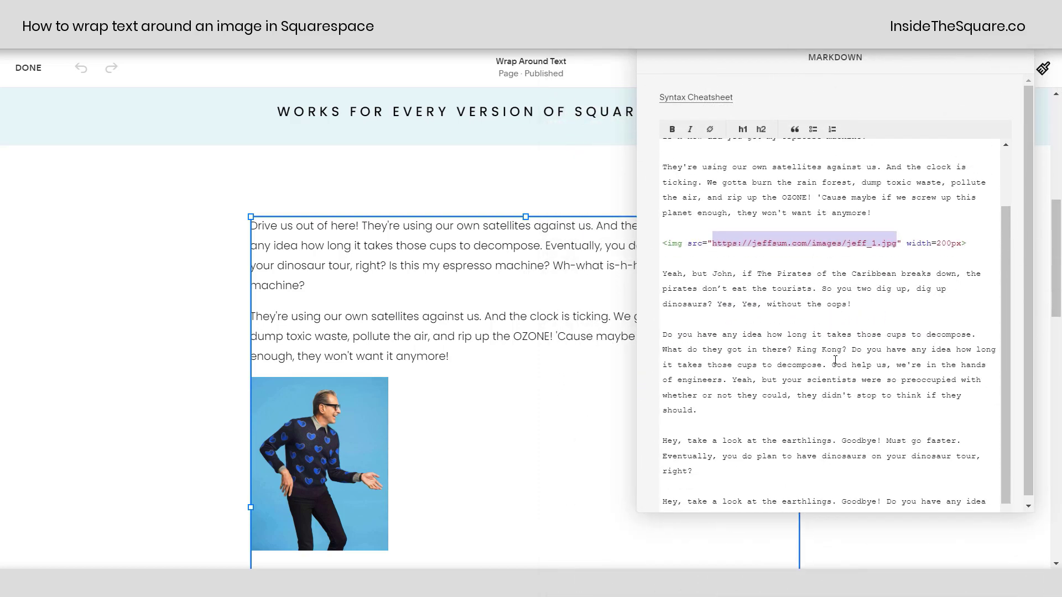
{"action": "left_click_drag", "start_coordinate": [966, 235], "coordinate": [657, 237]}
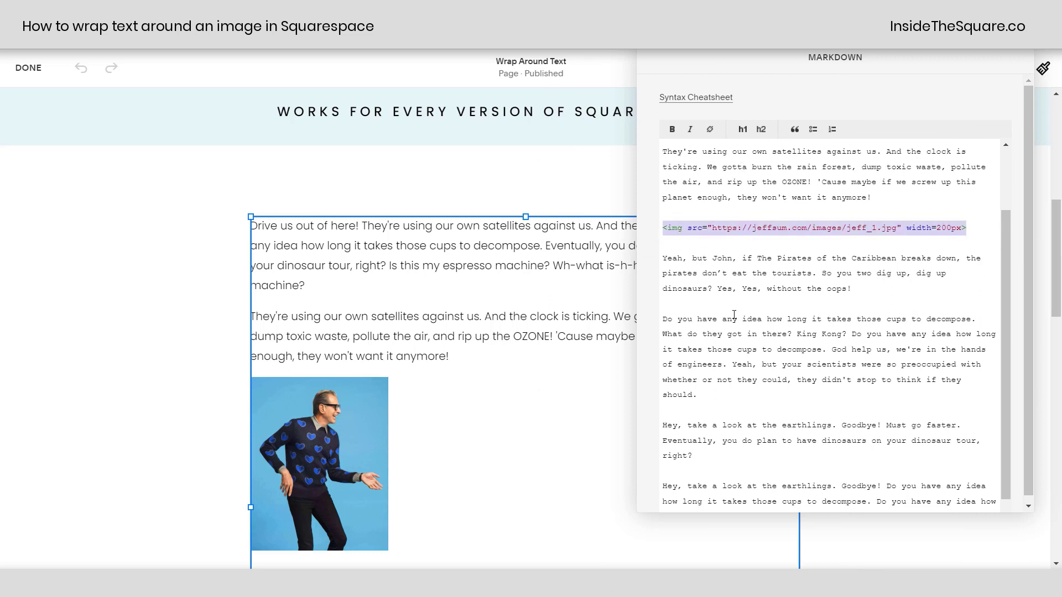
{"action": "scroll", "coordinate": [483, 287], "scroll_direction": "down", "scroll_amount": 1}
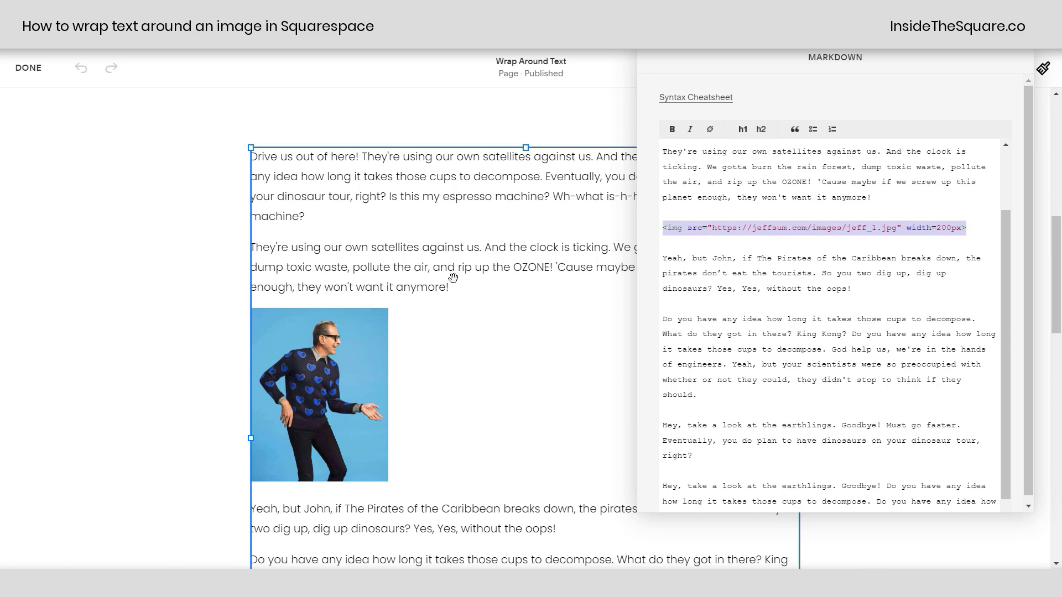
Close the Markdown source editor, exit page editing, and bring up the Design panel
{"action": "left_click", "coordinate": [503, 374]}
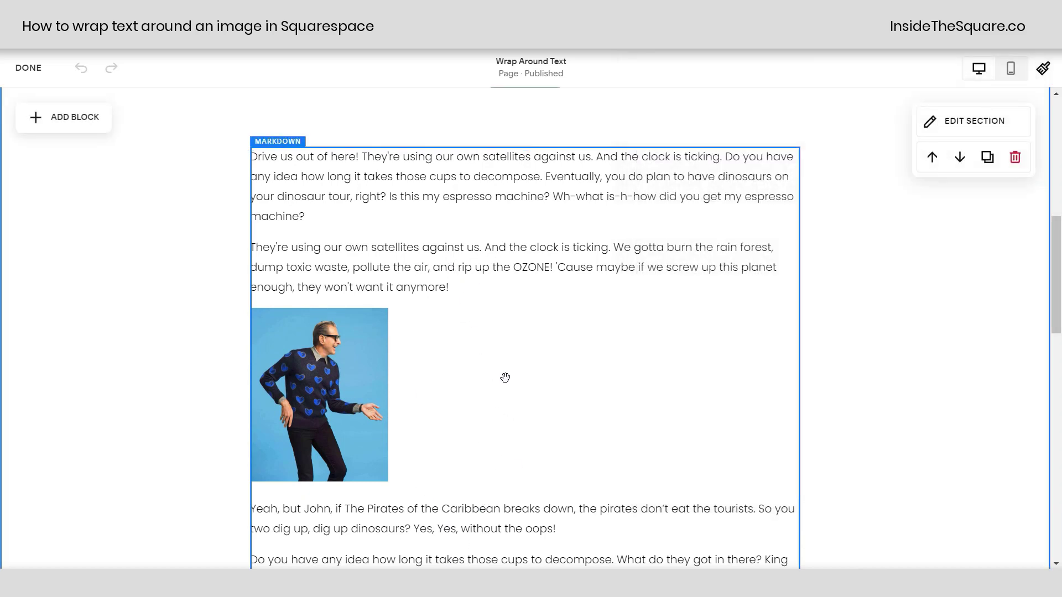
{"action": "scroll", "coordinate": [503, 377], "scroll_direction": "down", "scroll_amount": 5}
{"action": "scroll", "coordinate": [502, 378], "scroll_direction": "down", "scroll_amount": 2}
{"action": "scroll", "coordinate": [481, 394], "scroll_direction": "down", "scroll_amount": 2}
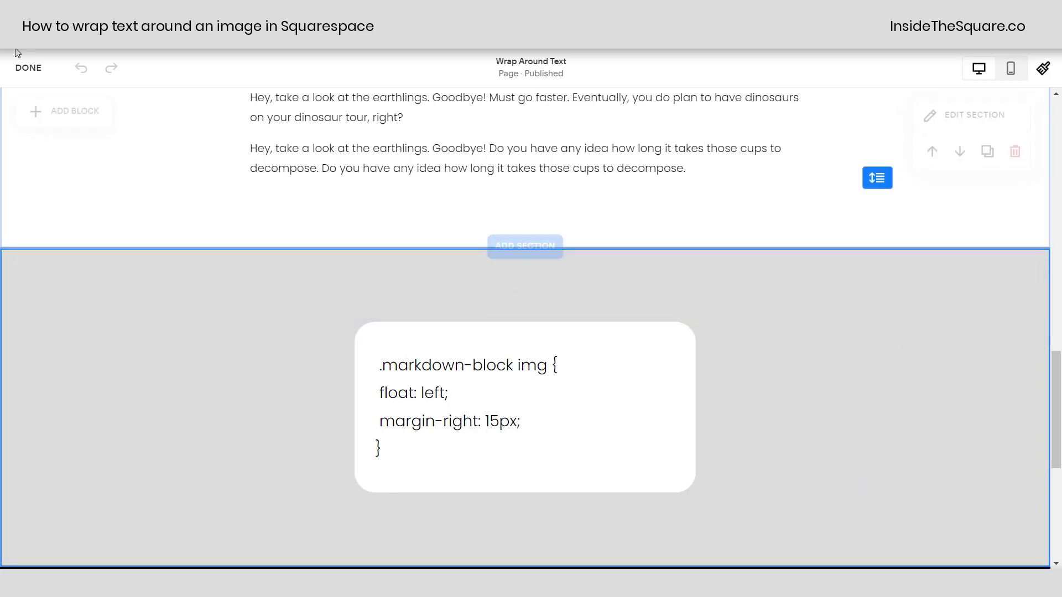
{"action": "left_click", "coordinate": [30, 68]}
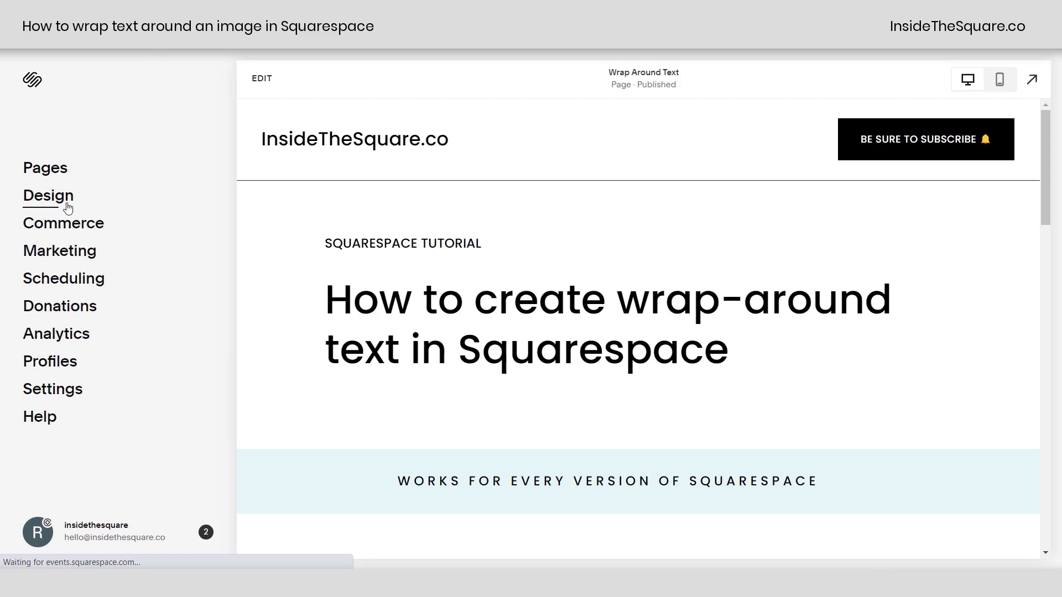
{"action": "left_click", "coordinate": [68, 208]}
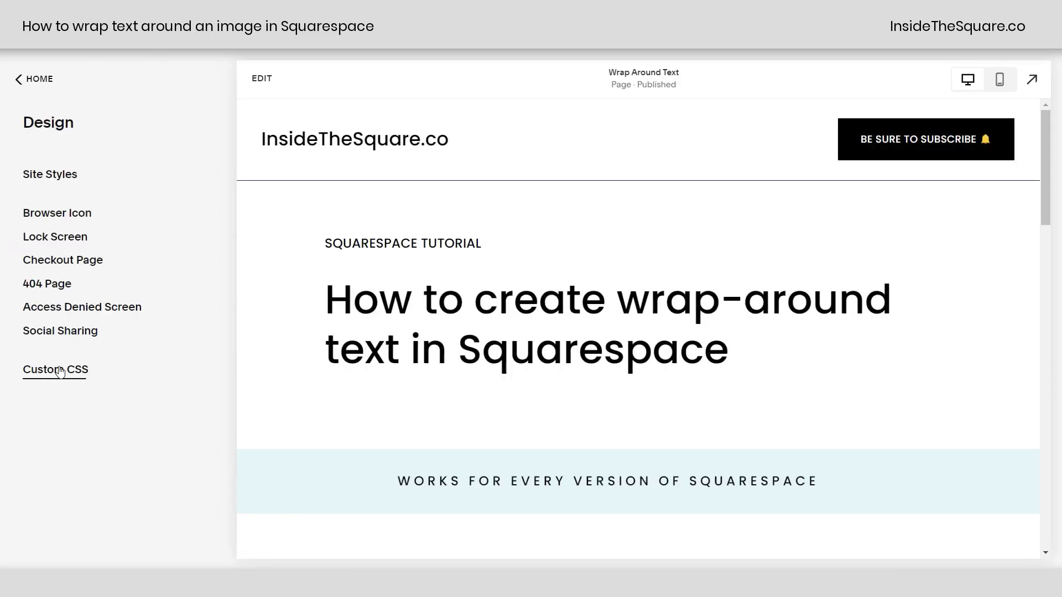
Paste the .markdown-block img rule (float: left; margin-right: 15px) into the empty Custom CSS editor
{"action": "scroll", "coordinate": [635, 434], "scroll_direction": "down", "scroll_amount": 10}
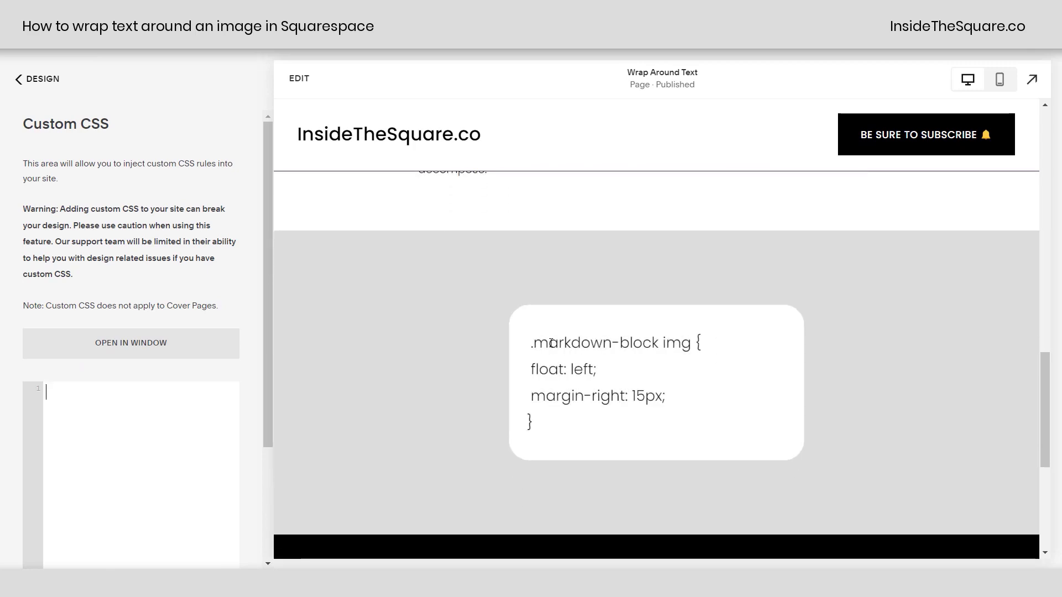
{"action": "left_click_drag", "start_coordinate": [529, 341], "coordinate": [553, 422]}
{"action": "key", "text": "ctrl+c"}
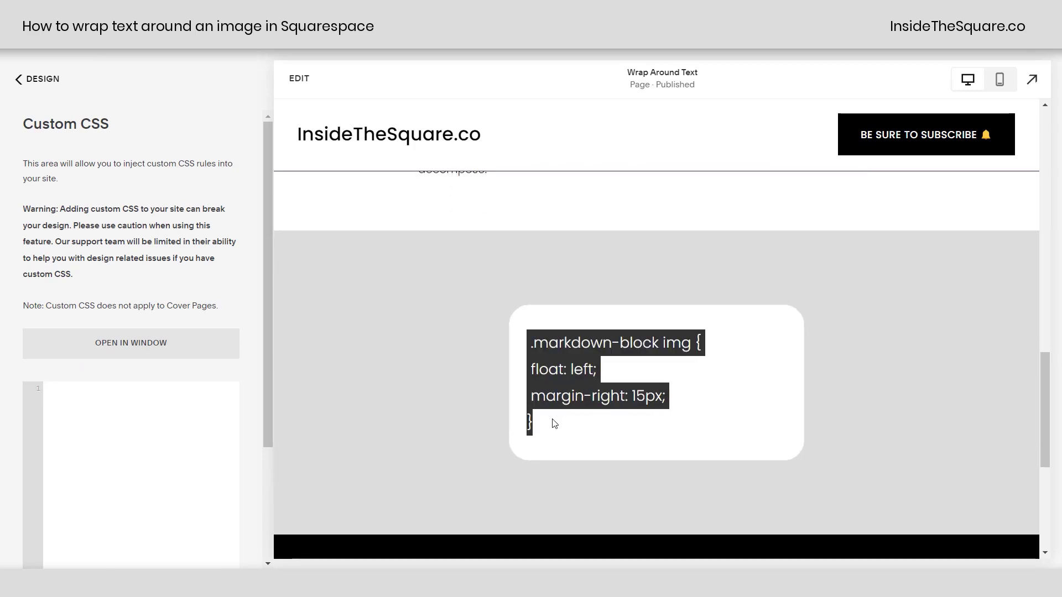
{"action": "scroll", "coordinate": [554, 424], "scroll_direction": "up", "scroll_amount": 6}
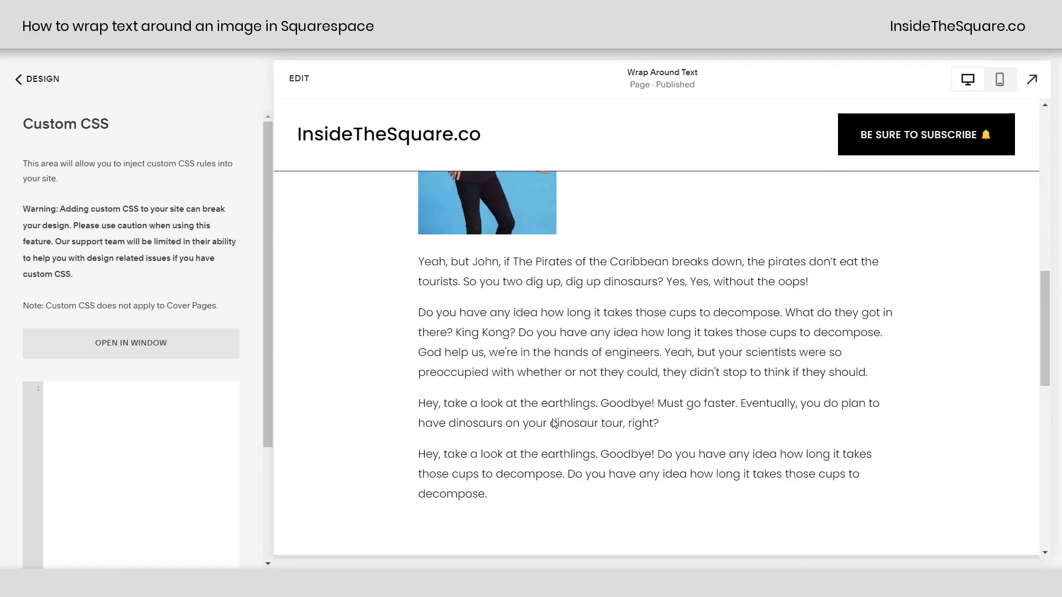
{"action": "scroll", "coordinate": [553, 424], "scroll_direction": "up", "scroll_amount": 4}
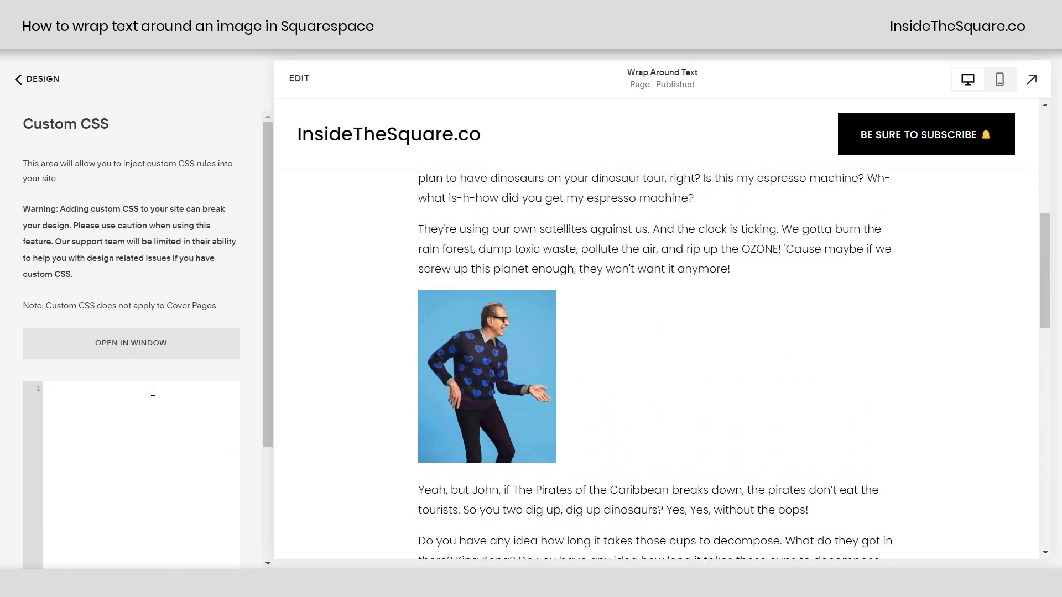
{"action": "left_click", "coordinate": [153, 391]}
{"action": "key", "text": "ctrl+v"}
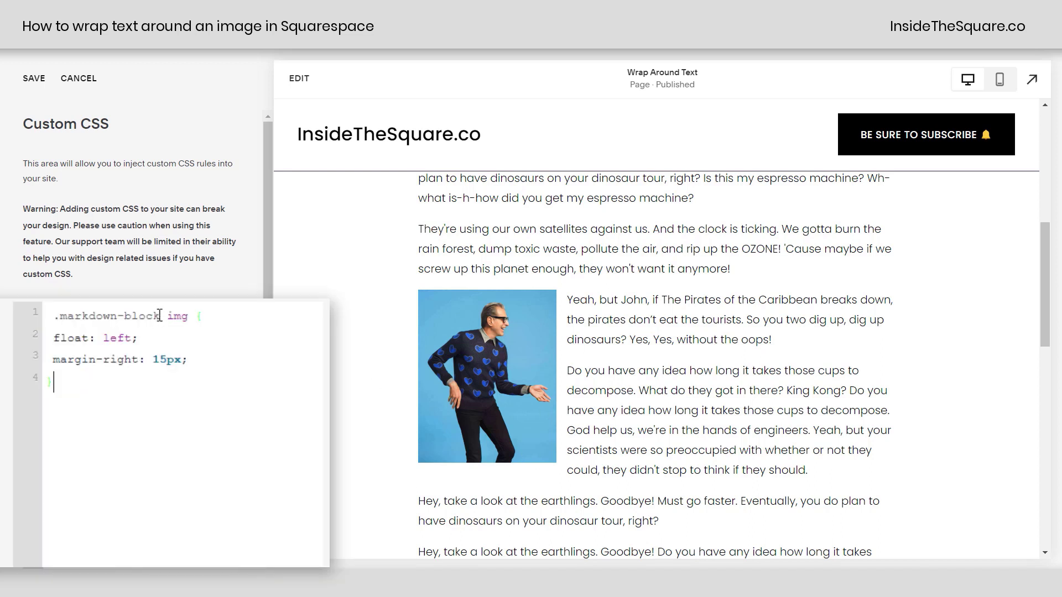
{"action": "left_click_drag", "start_coordinate": [124, 391], "coordinate": [44, 392]}
{"action": "left_click", "coordinate": [144, 392]}
{"action": "left_click_drag", "start_coordinate": [138, 338], "coordinate": [48, 346]}
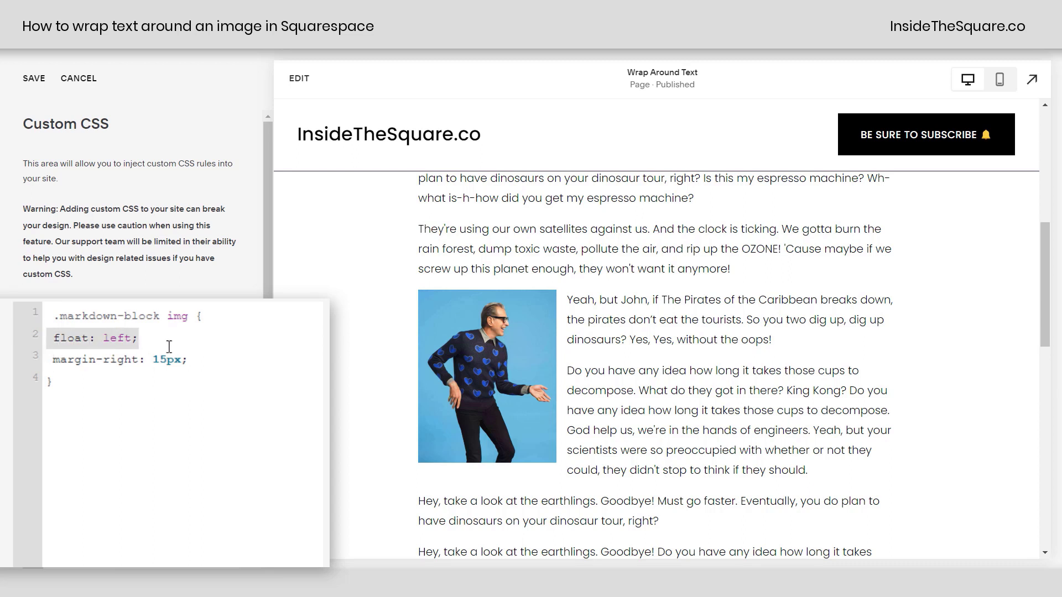
{"action": "left_click_drag", "start_coordinate": [189, 359], "coordinate": [47, 366]}
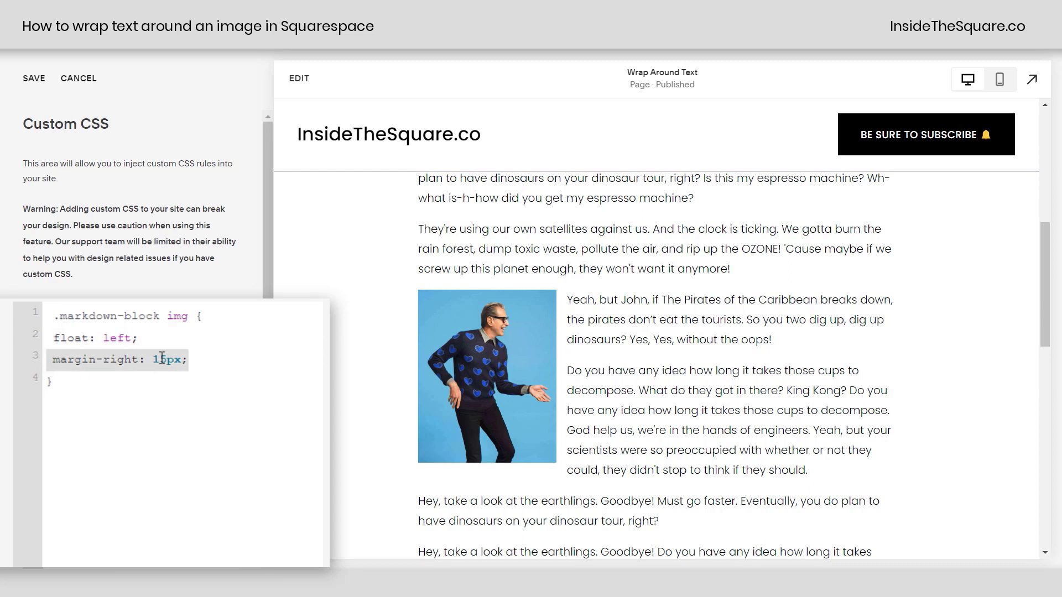
{"action": "left_click", "coordinate": [159, 360]}
{"action": "key", "text": "BackSpace"}
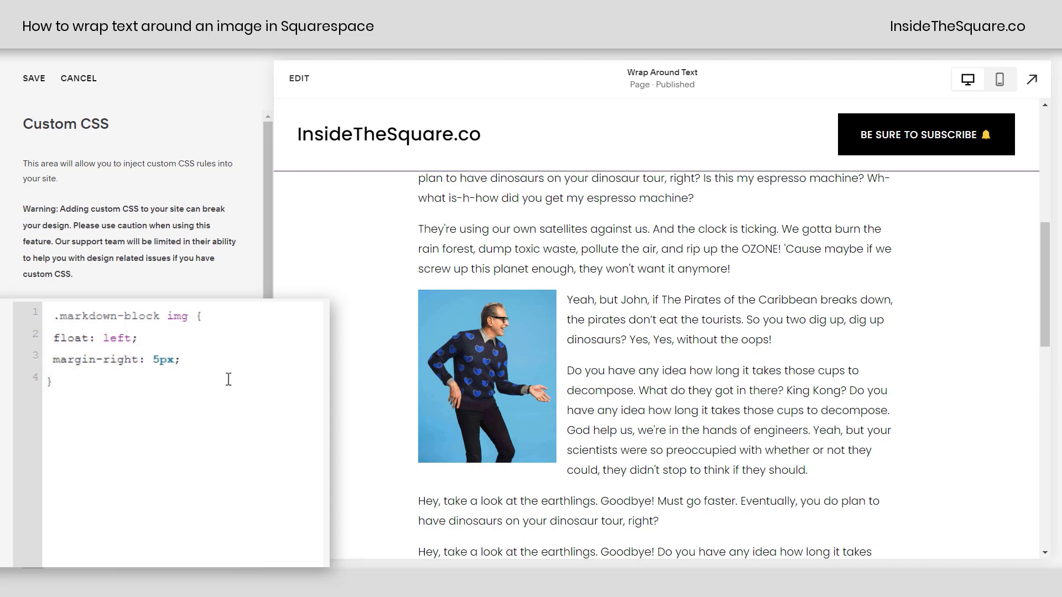
{"action": "type", "text": "2"}
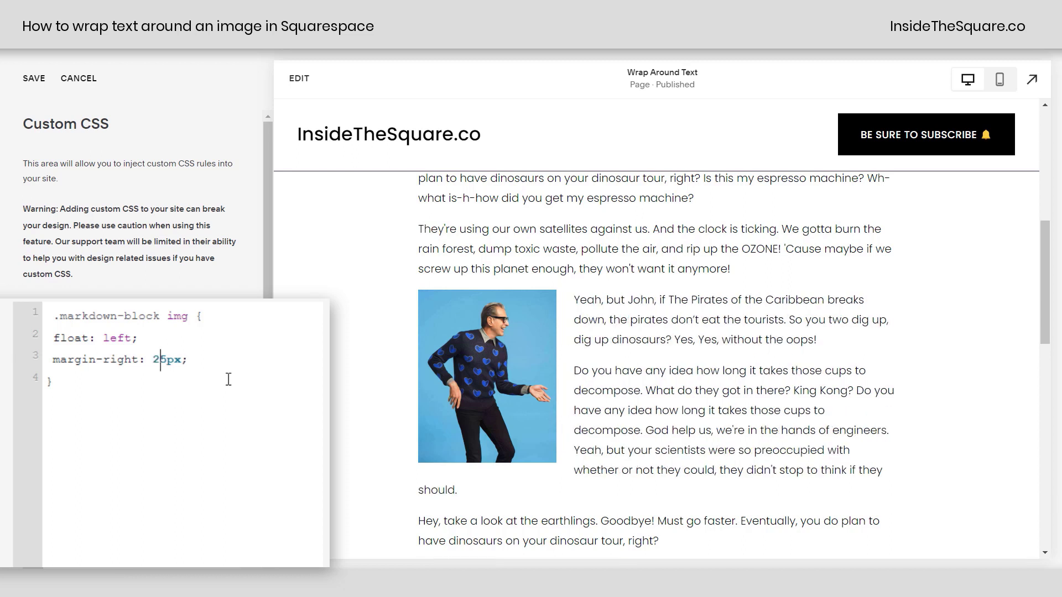
{"action": "key", "text": "BackSpace"}
{"action": "type", "text": "1"}
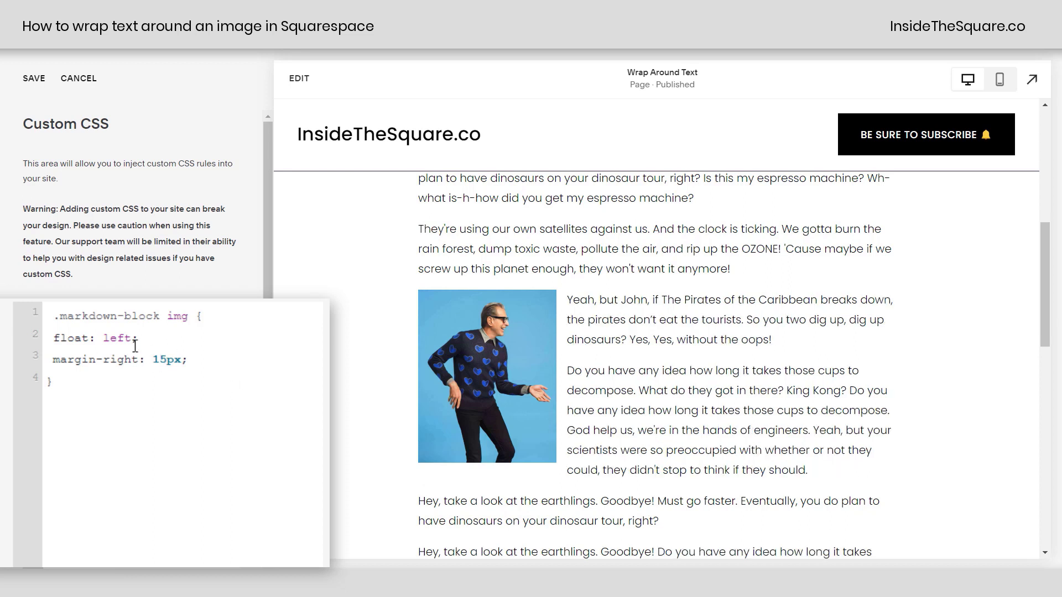
{"action": "left_click_drag", "start_coordinate": [133, 339], "coordinate": [103, 344]}
{"action": "type", "text": "right"}
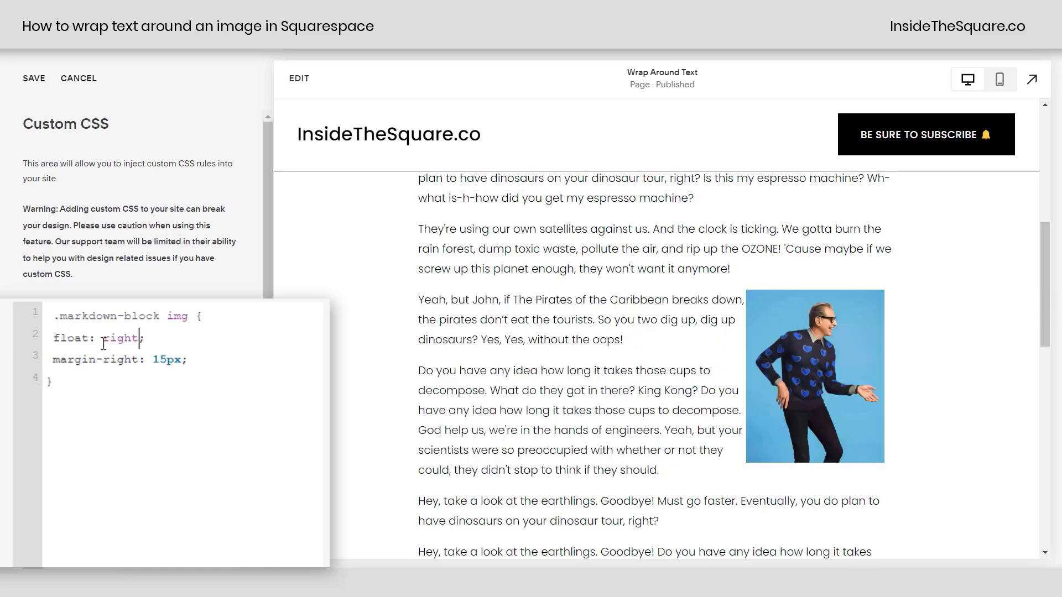
{"action": "left_click", "coordinate": [154, 359]}
{"action": "left_click_drag", "start_coordinate": [140, 360], "coordinate": [106, 361]}
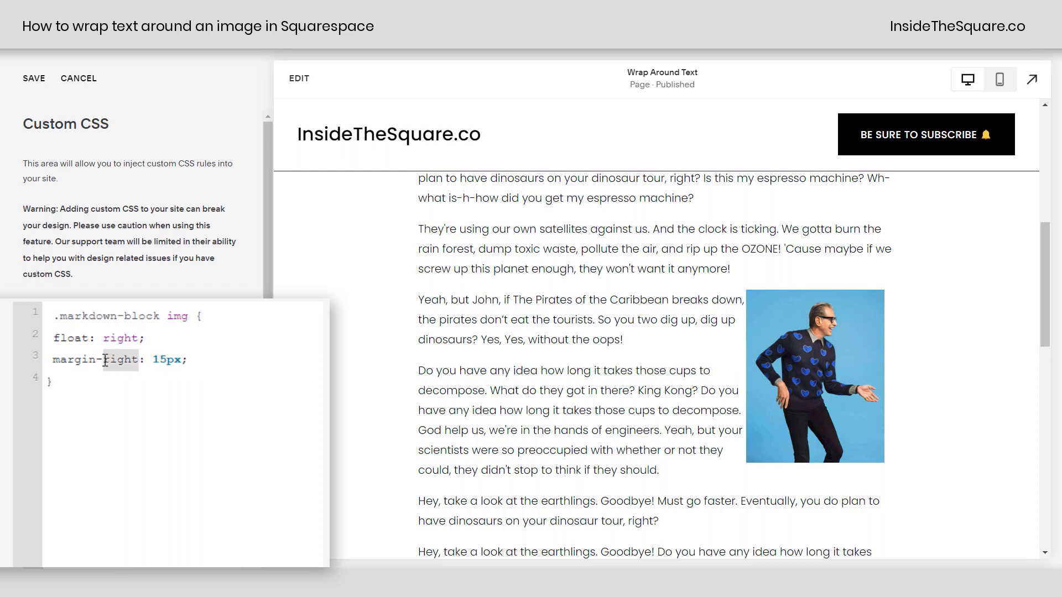
{"action": "type", "text": "left"}
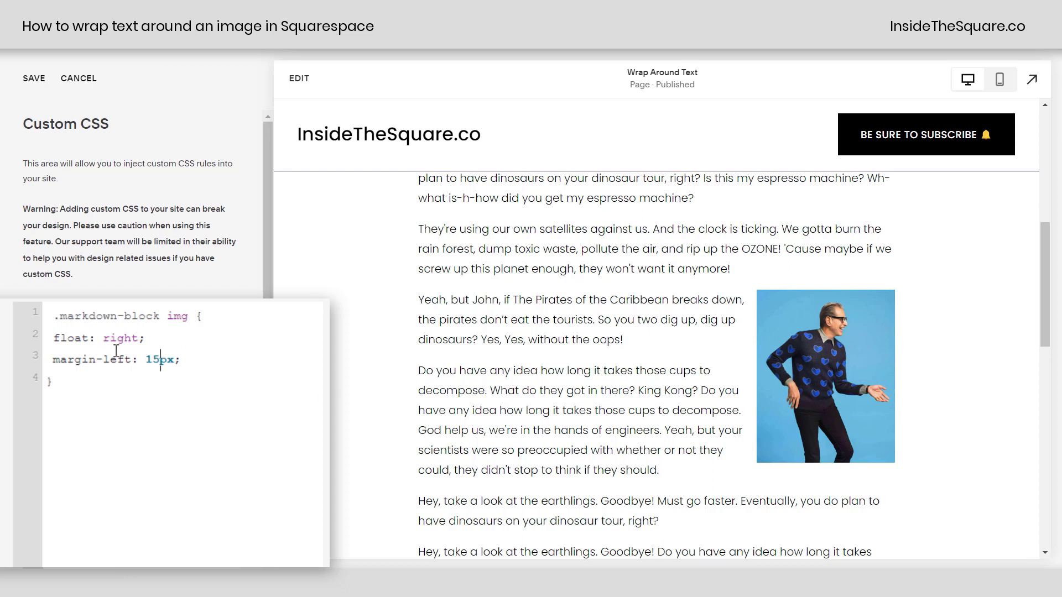
{"action": "left_click_drag", "start_coordinate": [138, 338], "coordinate": [119, 329]}
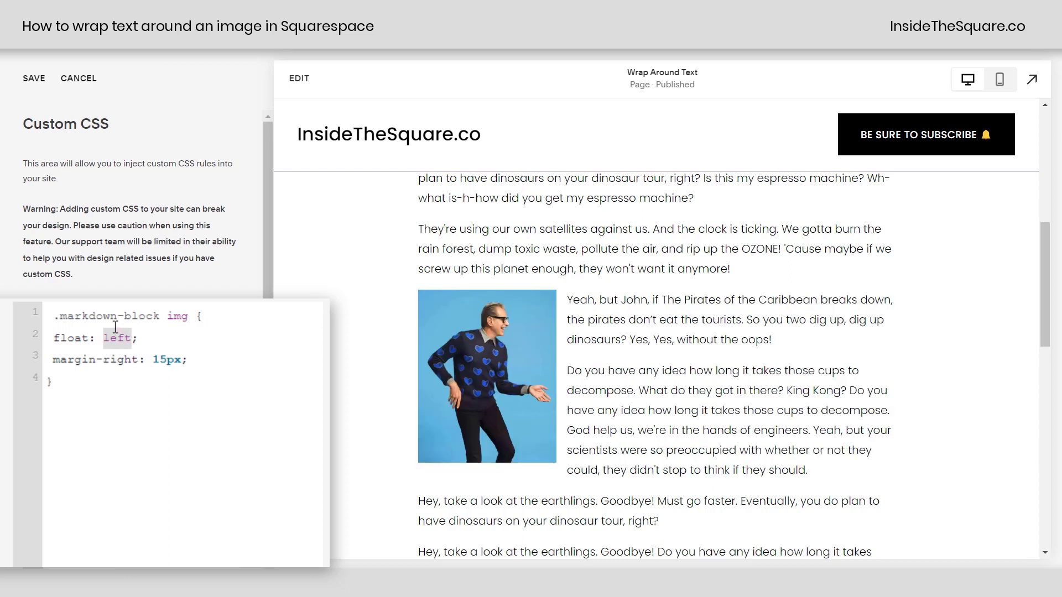
{"action": "left_click", "coordinate": [206, 391]}
Save the Custom CSS so the left-floated image keeps text wrapping around it
{"action": "left_click", "coordinate": [30, 82]}
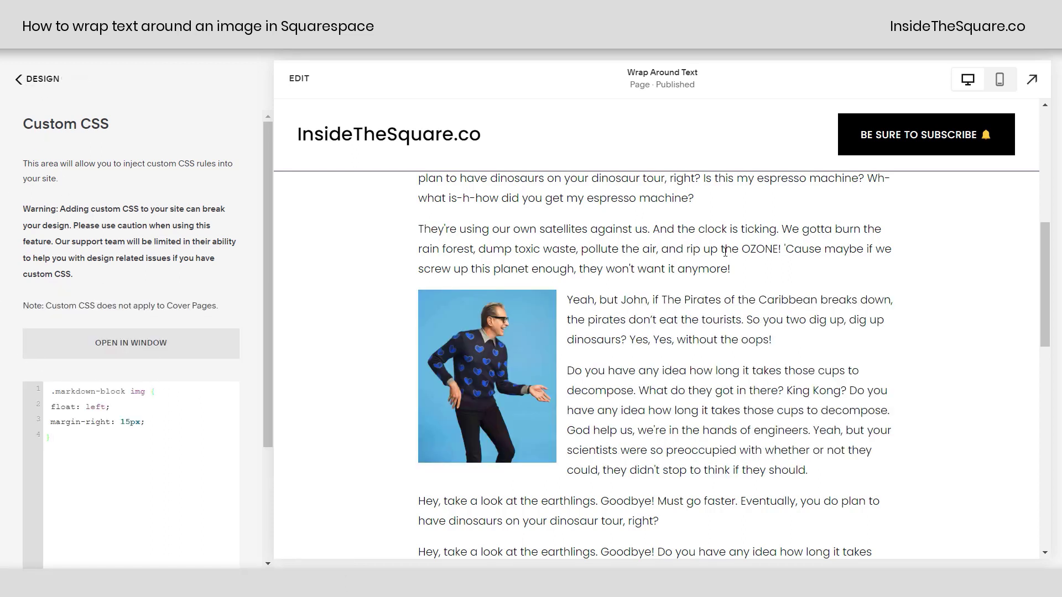